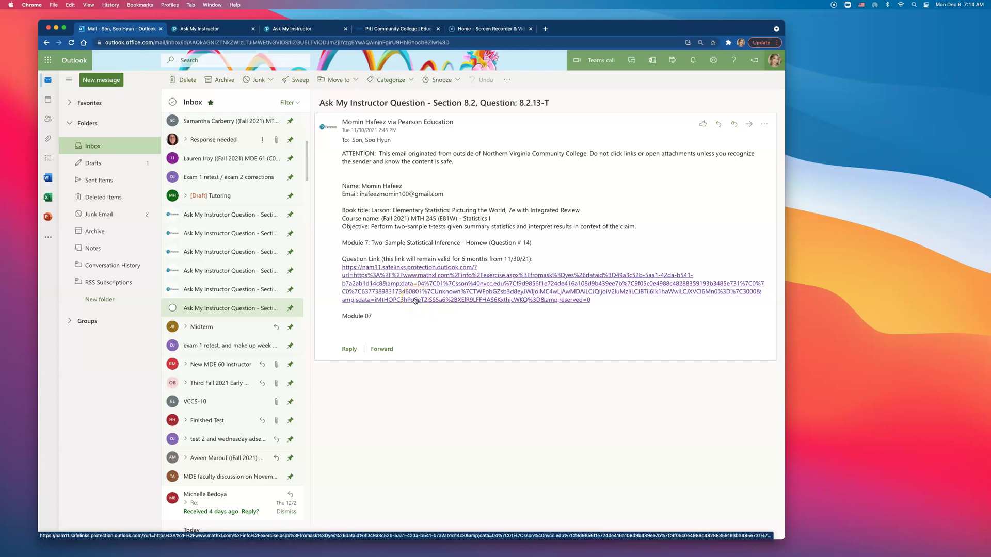
Open question 8.2.13-T from the instructor email's link and close an extra Ask My Instructor tab
{"action": "left_click", "coordinate": [416, 300]}
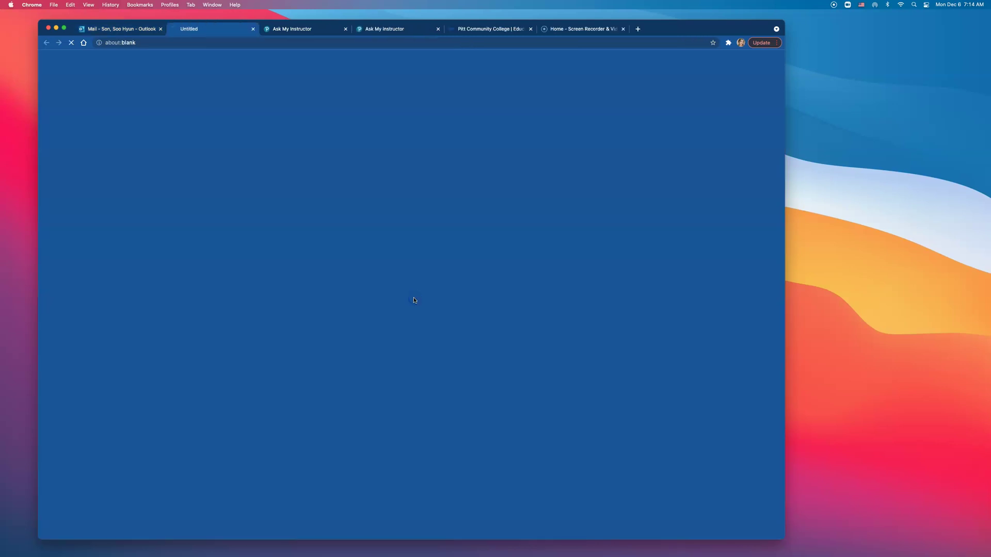
{"action": "left_click", "coordinate": [345, 28]}
Close the remaining extra Ask My Instructor tab
{"action": "left_click", "coordinate": [346, 28]}
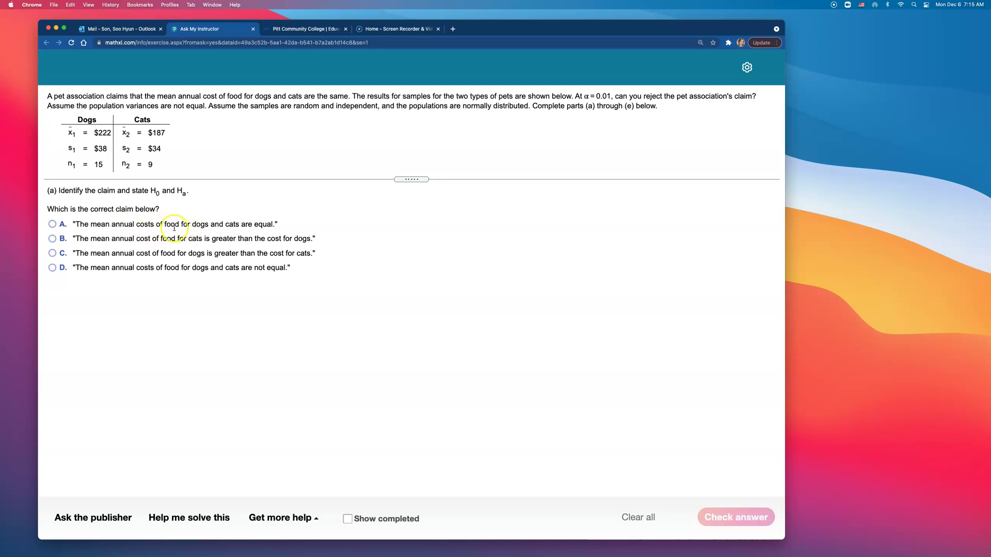
Submit the equal-means claim and dismiss the correct-answer message
{"action": "left_click", "coordinate": [231, 225]}
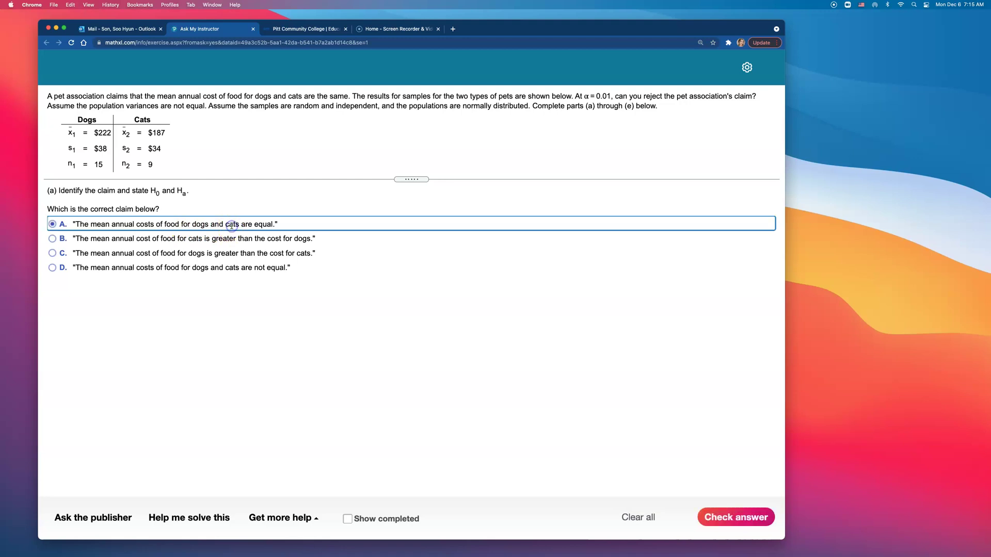
{"action": "left_click", "coordinate": [748, 518]}
{"action": "left_click", "coordinate": [424, 321]}
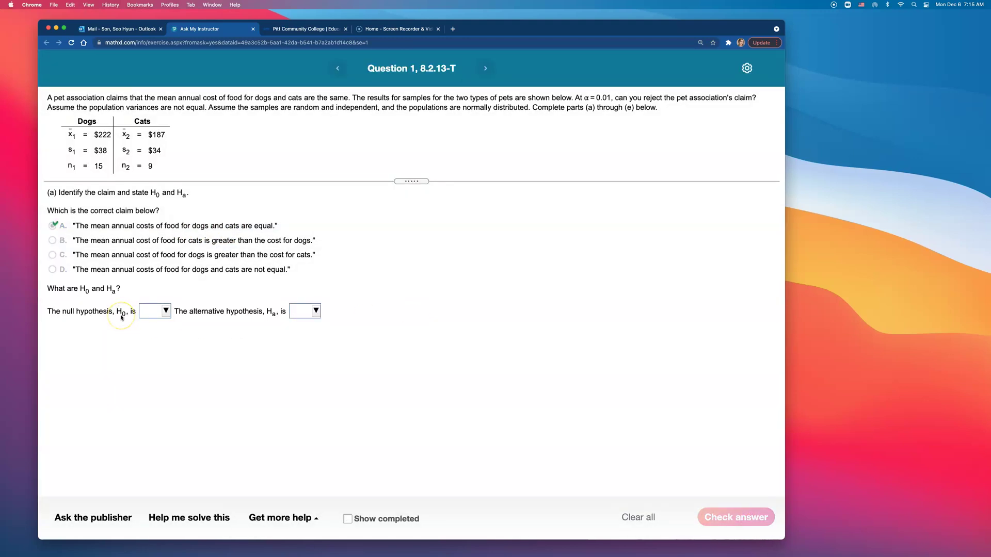
Set H0 to μ1 = μ2 and Ha to μ1 ≠ μ2, mark H0 as the claim, and submit
{"action": "left_click", "coordinate": [155, 312]}
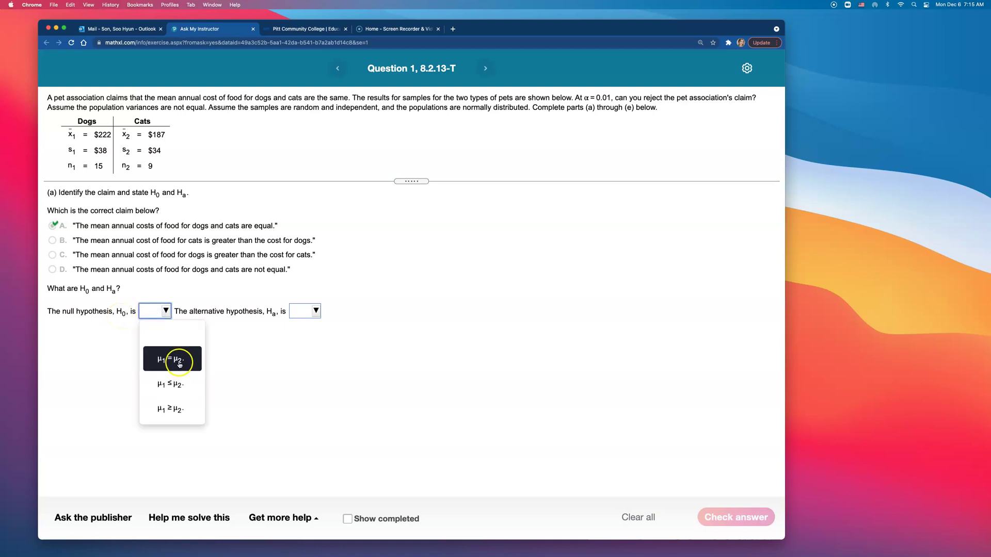
{"action": "left_click", "coordinate": [178, 363]}
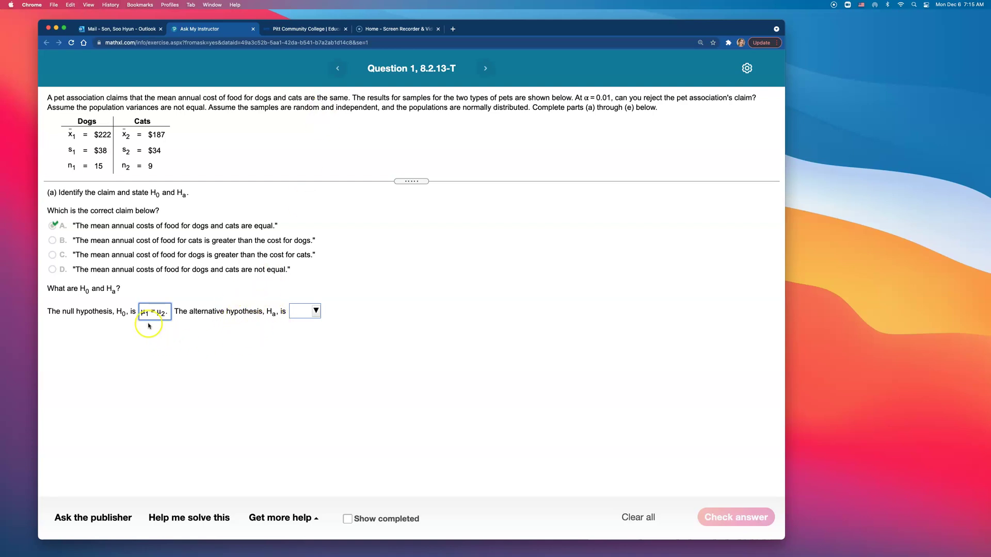
{"action": "left_click", "coordinate": [305, 311]}
{"action": "left_click", "coordinate": [339, 369]}
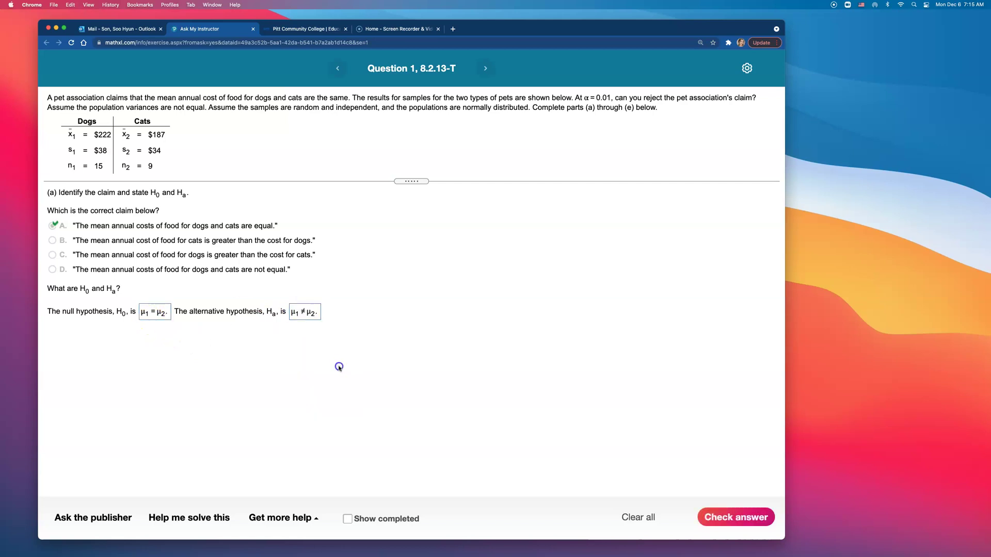
{"action": "left_click", "coordinate": [728, 515]}
{"action": "left_click", "coordinate": [427, 316]}
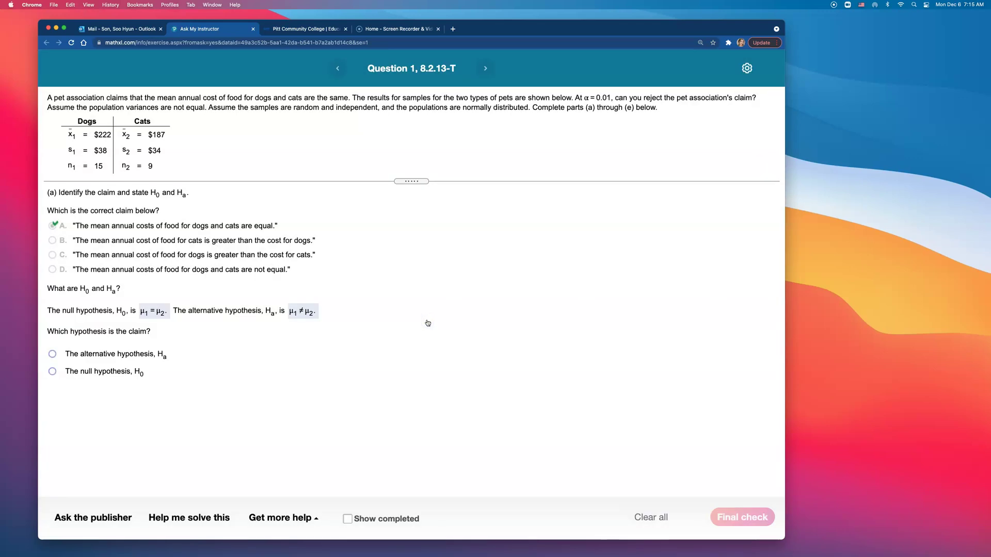
{"action": "left_click", "coordinate": [79, 373]}
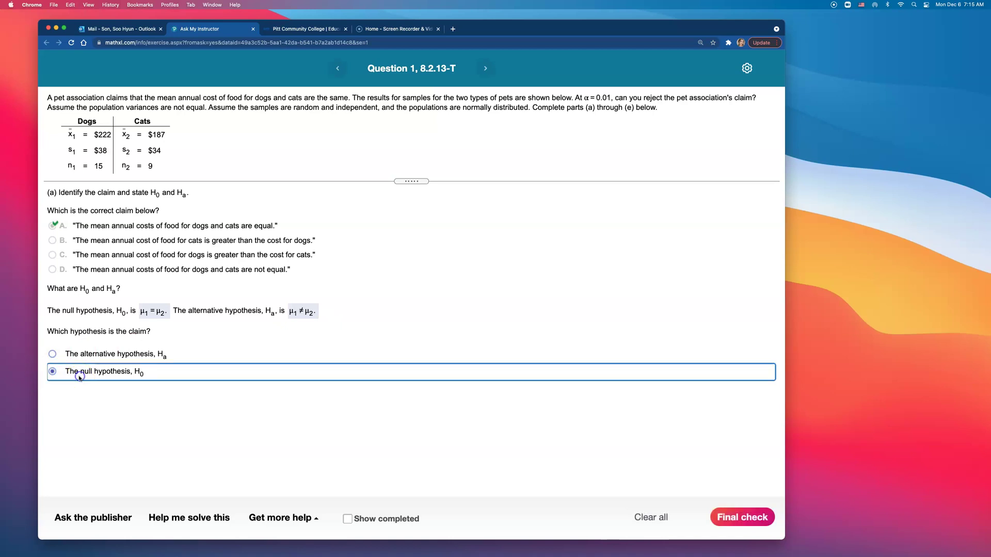
{"action": "left_click", "coordinate": [714, 511]}
{"action": "left_click", "coordinate": [419, 312]}
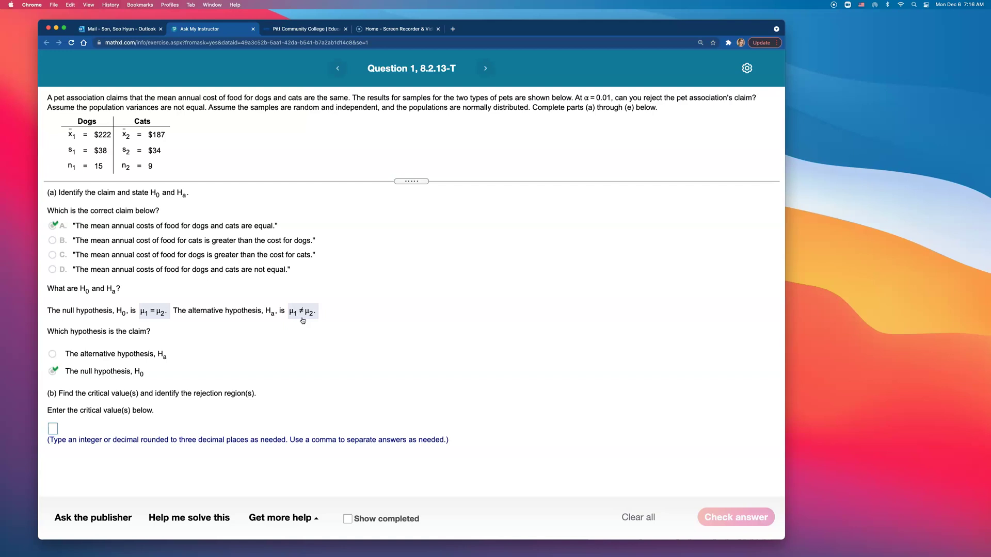
{"action": "left_click", "coordinate": [305, 325]}
{"action": "left_click", "coordinate": [598, 103]}
Highlight the problem's assumption that the population variances are not equal
{"action": "left_click_drag", "start_coordinate": [89, 108], "coordinate": [158, 108]}
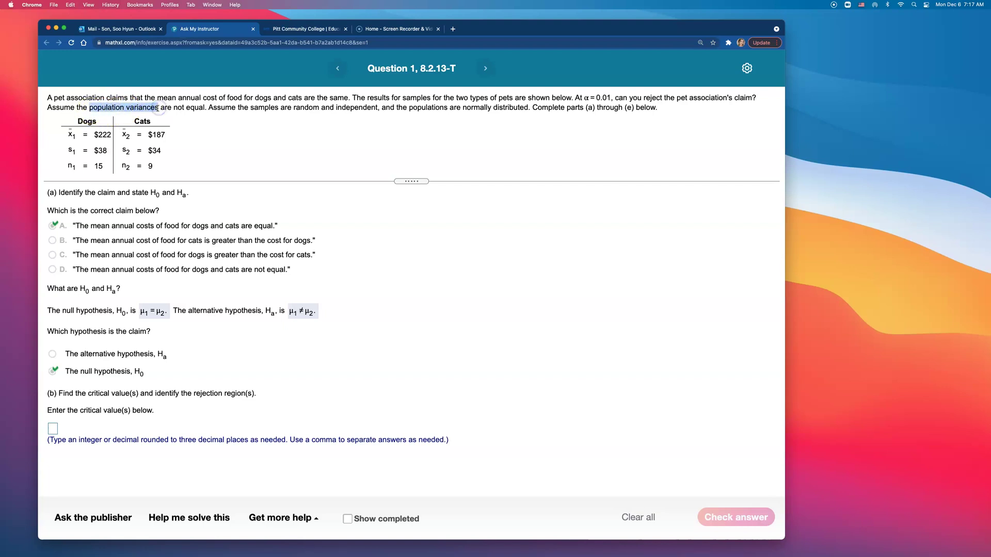
{"action": "left_click", "coordinate": [148, 114]}
{"action": "left_click", "coordinate": [149, 114]}
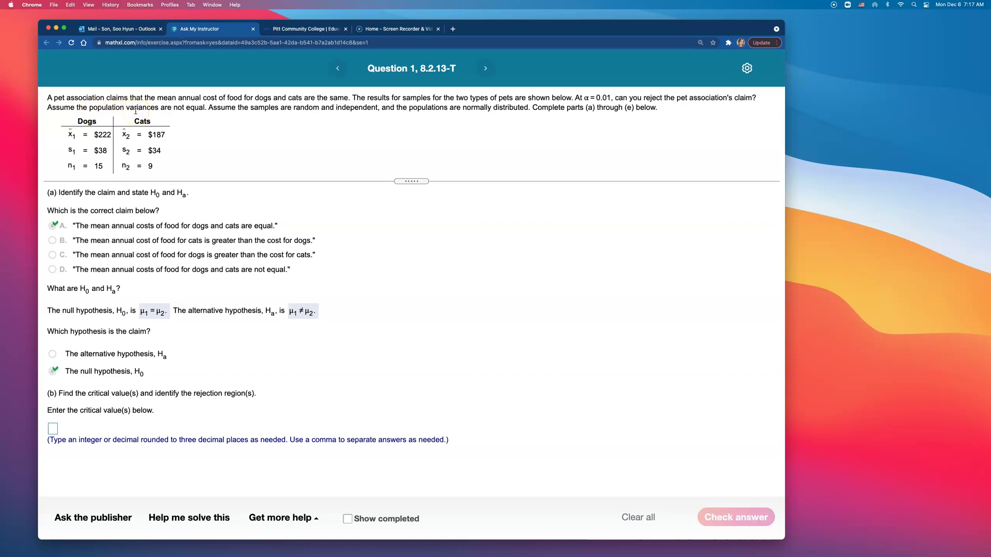
{"action": "left_click_drag", "start_coordinate": [89, 108], "coordinate": [47, 111]}
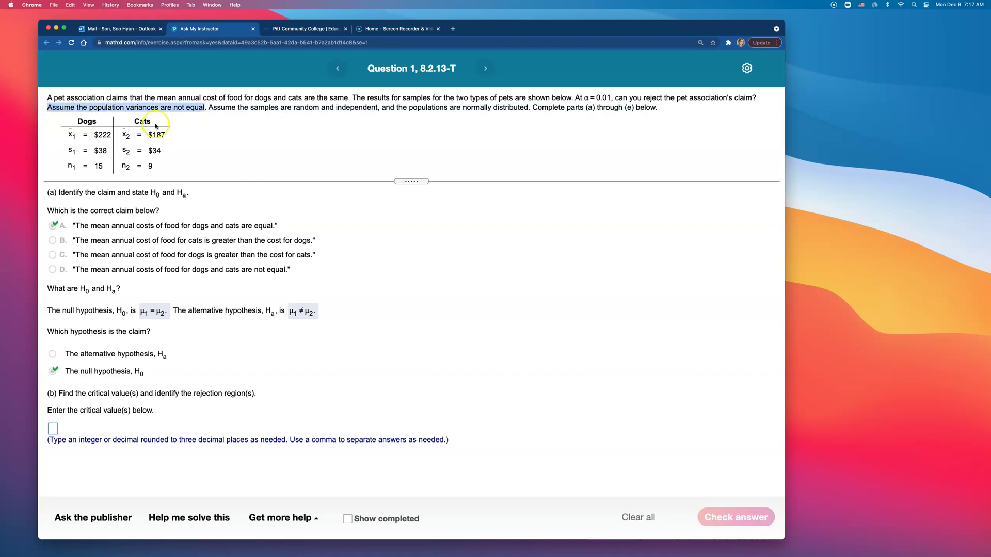
Clear the highlighting and launch StatCrunch from the Get more help list
{"action": "left_click", "coordinate": [174, 131]}
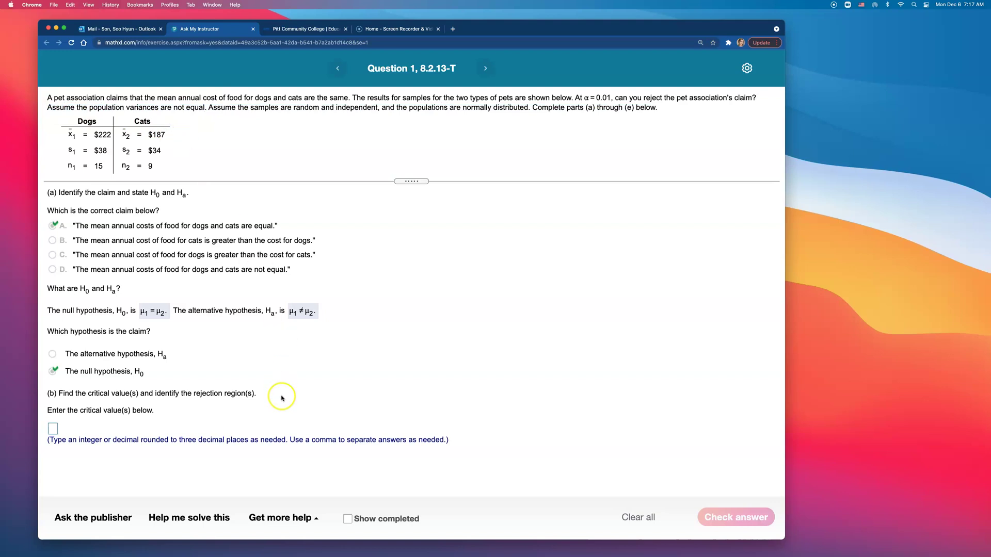
{"action": "left_click", "coordinate": [289, 518]}
{"action": "left_click", "coordinate": [289, 461]}
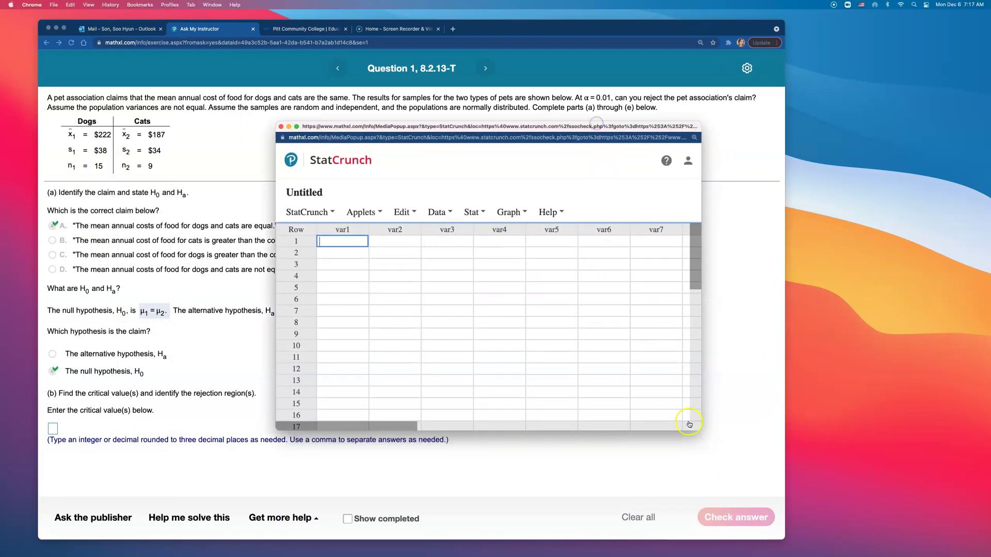
Enlarge StatCrunch and set the T calculator to a central 'Between' probability of 0.99
{"action": "left_click_drag", "start_coordinate": [697, 428], "coordinate": [780, 488]}
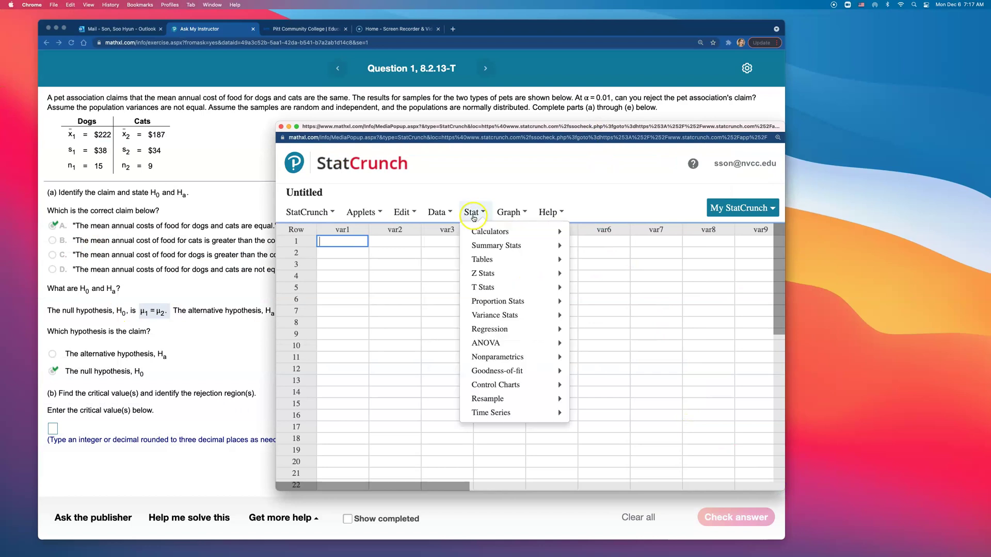
{"action": "mouse_move", "coordinate": [490, 232]}
{"action": "left_click", "coordinate": [630, 418]}
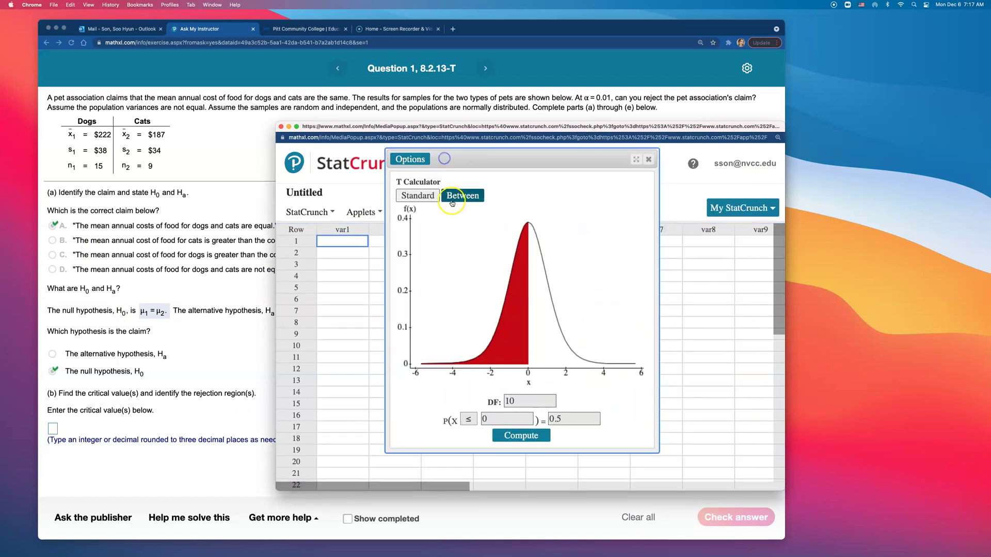
{"action": "left_click", "coordinate": [453, 203]}
{"action": "left_click", "coordinate": [594, 418]}
{"action": "left_click_drag", "start_coordinate": [594, 418], "coordinate": [544, 420]}
{"action": "key", "text": "BackSpace"}
{"action": "type", "text": "0.99"}
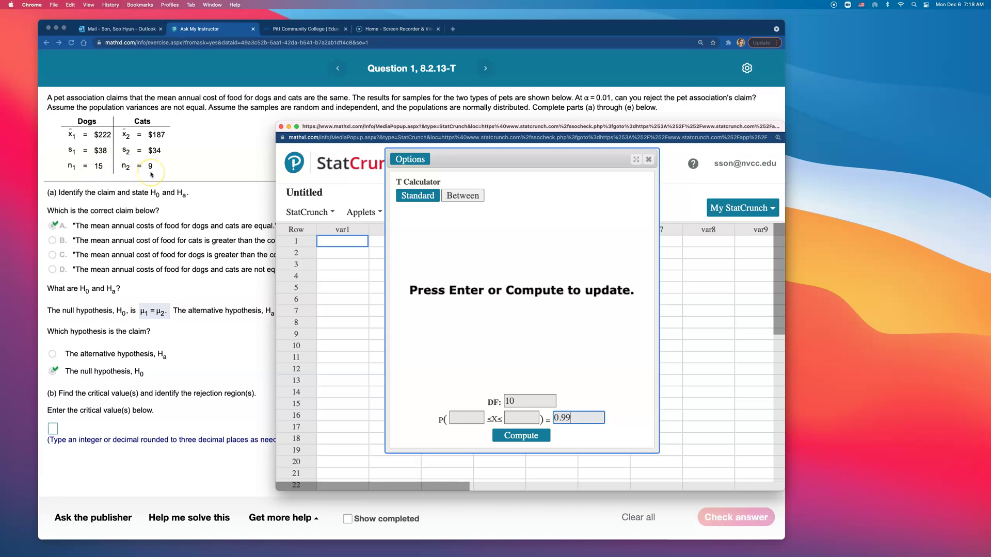
Set degrees of freedom to 8 and compute the critical values ±3.3554
{"action": "left_click_drag", "start_coordinate": [534, 401], "coordinate": [472, 401]}
{"action": "type", "text": "8"}
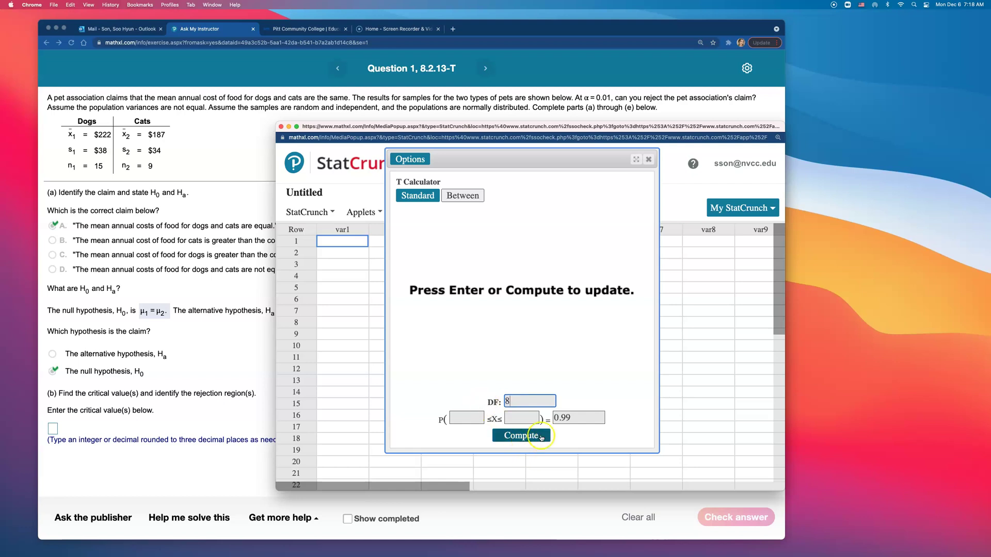
{"action": "left_click", "coordinate": [625, 413]}
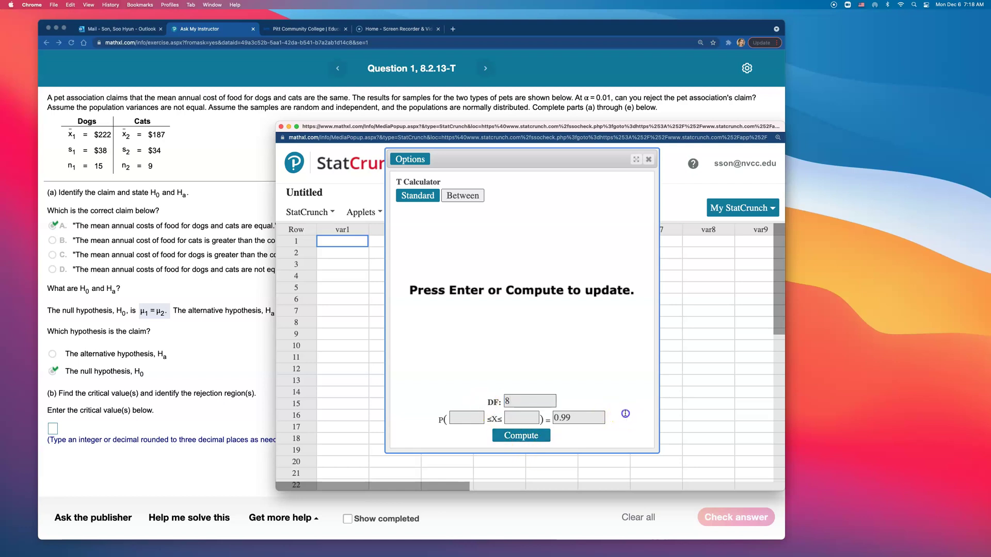
{"action": "left_click", "coordinate": [539, 437]}
{"action": "left_click", "coordinate": [553, 442]}
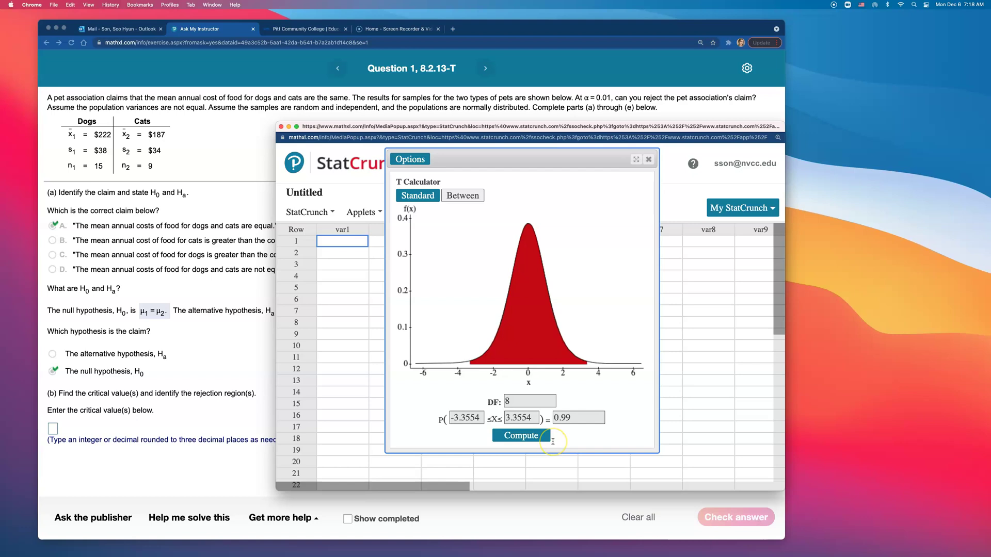
{"action": "left_click", "coordinate": [539, 357]}
{"action": "mouse_move", "coordinate": [562, 363]}
{"action": "left_mouse_down"}
{"action": "mouse_move", "coordinate": [537, 375]}
{"action": "mouse_move", "coordinate": [608, 350]}
{"action": "mouse_move", "coordinate": [602, 367]}
{"action": "mouse_move", "coordinate": [447, 359]}
{"action": "mouse_move", "coordinate": [517, 420]}
{"action": "mouse_move", "coordinate": [532, 419]}
{"action": "mouse_move", "coordinate": [500, 419]}
{"action": "left_mouse_up"}
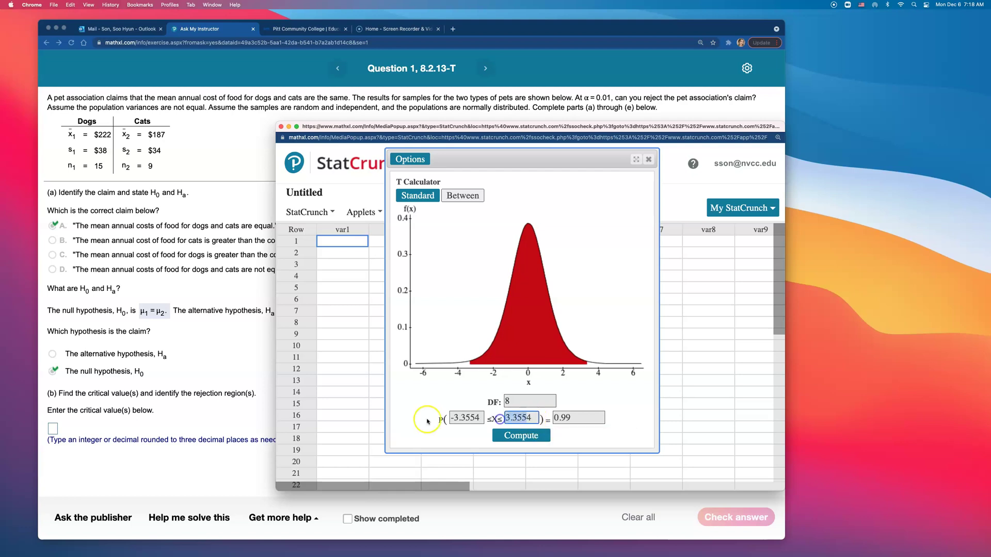
Enter the critical values 3.355,-3.355 and have them checked
{"action": "left_click", "coordinate": [63, 429]}
{"action": "type", "text": "3.355,"}
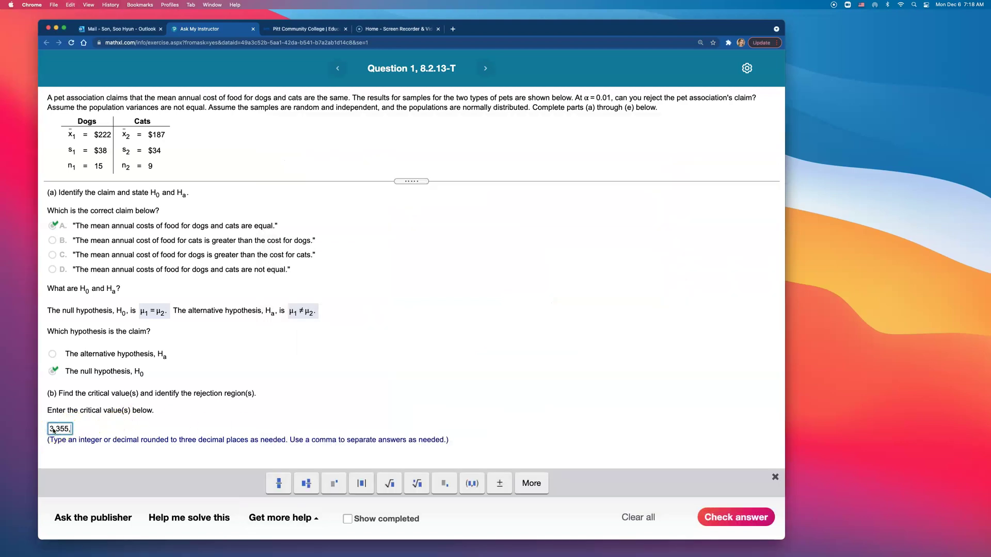
{"action": "type", "text": "-3.355"}
{"action": "key", "text": "Return"}
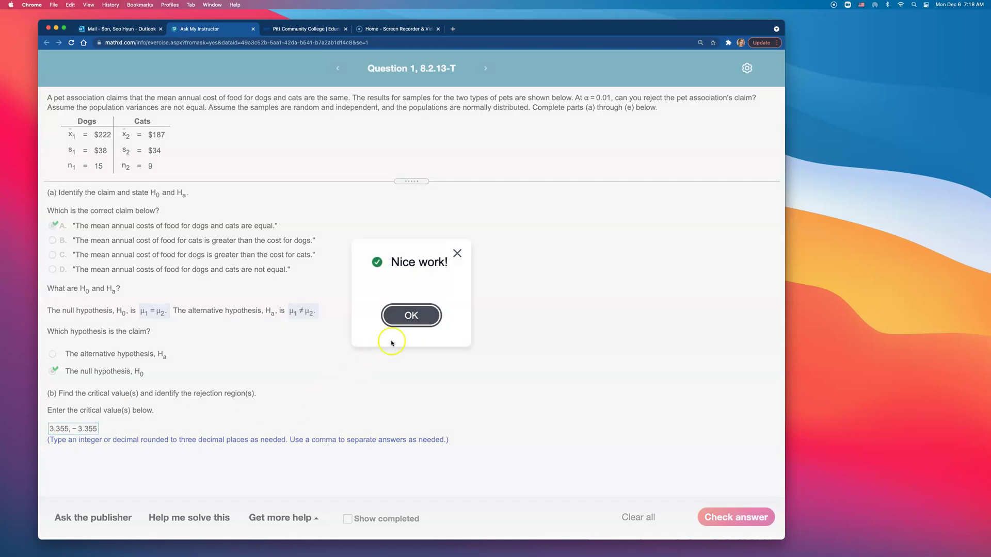
{"action": "left_click", "coordinate": [395, 321]}
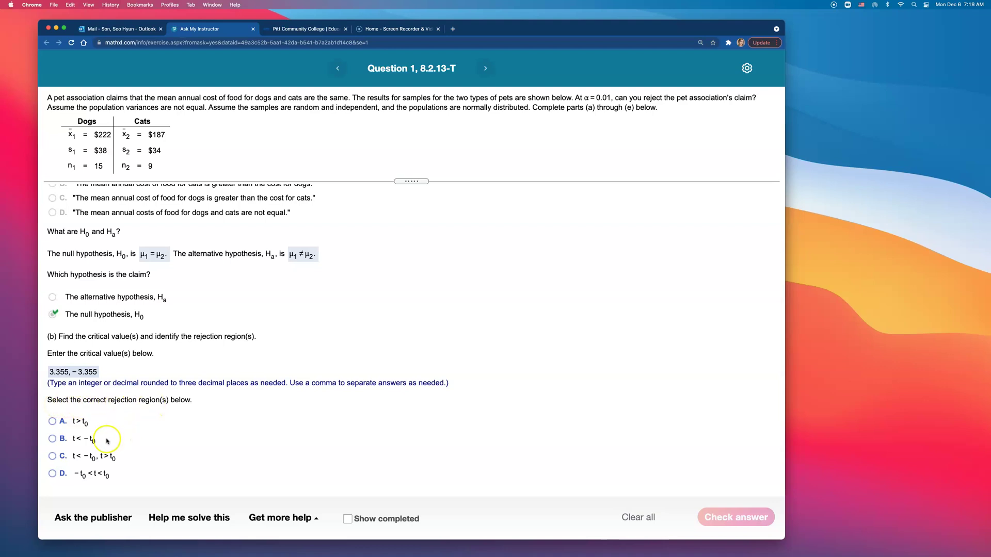
Choose the two-tailed rejection region t < -t0, t > t0 and have it checked
{"action": "left_click", "coordinate": [94, 459]}
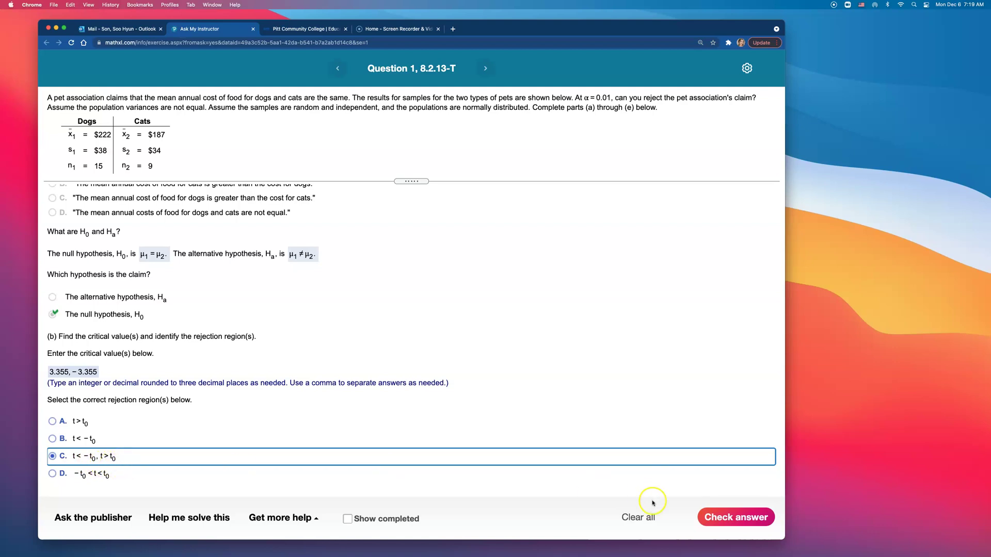
{"action": "left_click", "coordinate": [737, 517]}
{"action": "left_click", "coordinate": [419, 320]}
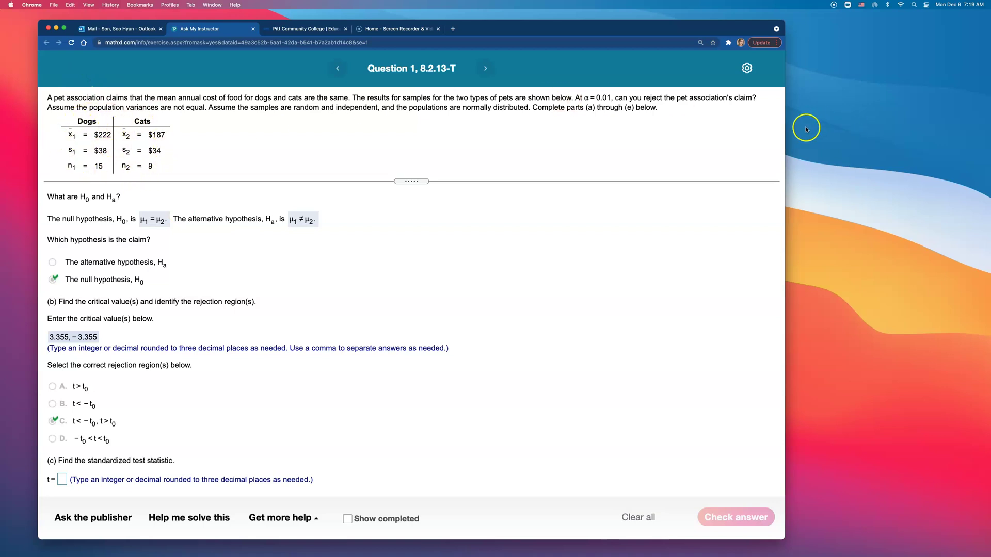
Bring StatCrunch to the front and close the T calculator
{"action": "left_click_drag", "start_coordinate": [784, 127], "coordinate": [717, 127]}
{"action": "left_click", "coordinate": [736, 127]}
{"action": "left_click", "coordinate": [645, 162]}
Widen the StatCrunch window and navigate Stat > T Stats > Two Sample > With Summary
{"action": "left_click", "coordinate": [472, 212]}
{"action": "mouse_move", "coordinate": [538, 286]}
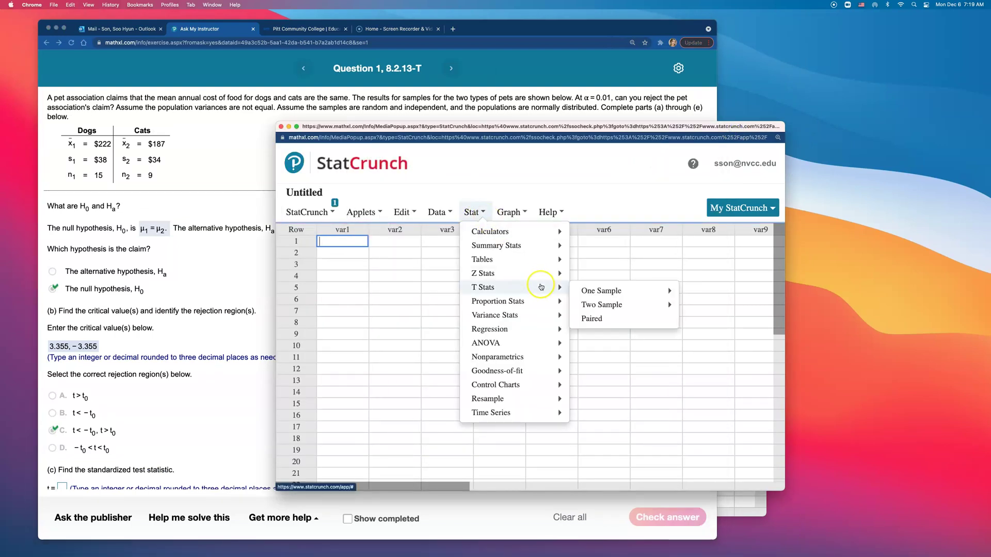
{"action": "mouse_move", "coordinate": [656, 306]}
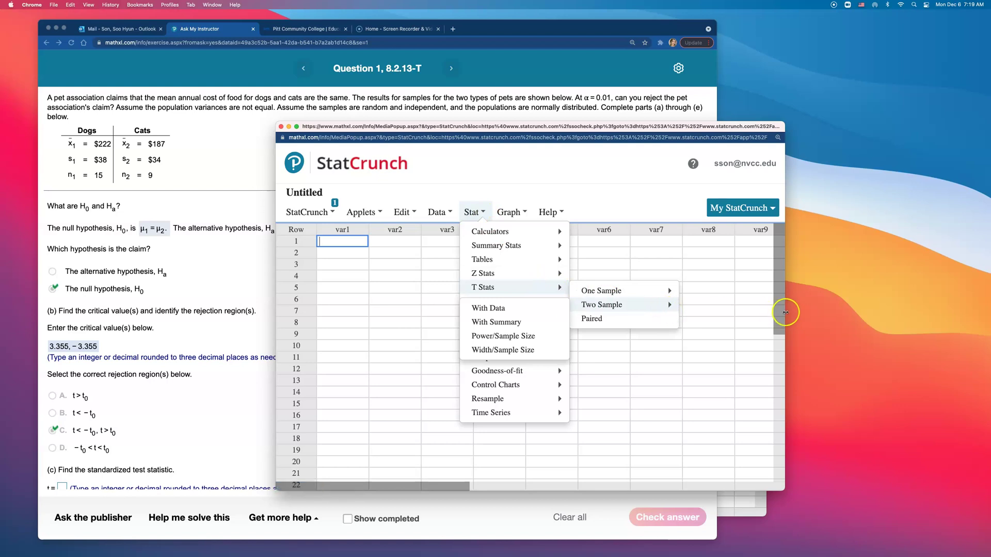
{"action": "left_click_drag", "start_coordinate": [794, 315], "coordinate": [989, 315]}
{"action": "left_click", "coordinate": [474, 216]}
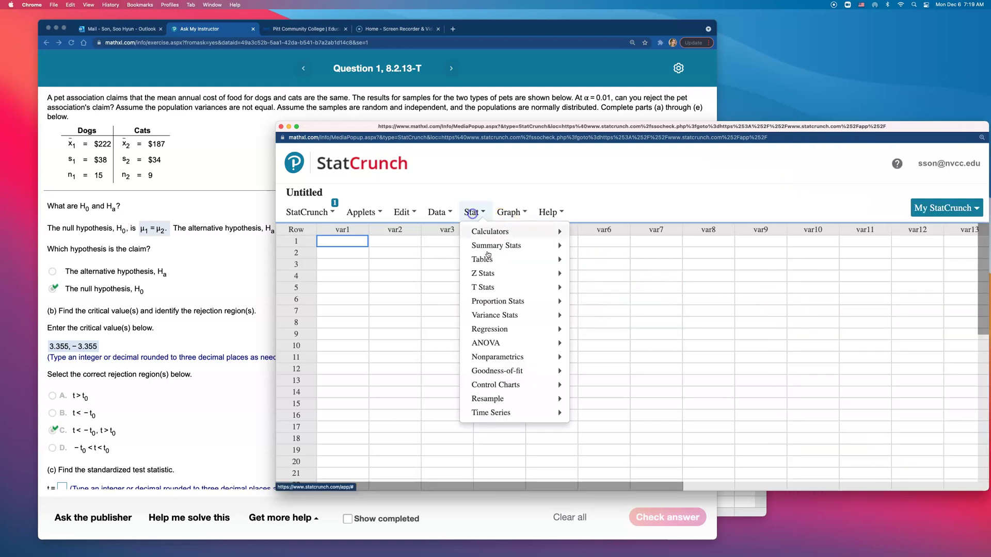
{"action": "mouse_move", "coordinate": [507, 285]}
{"action": "mouse_move", "coordinate": [629, 311]}
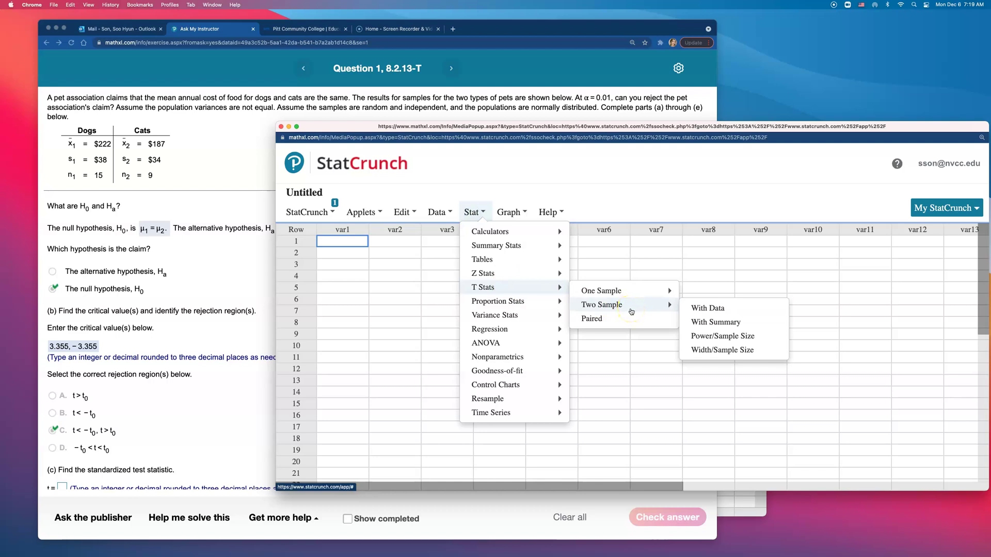
Enter Sample 1 (mean 222, SD 38, n 15) and Sample 2 (mean 187, SD 34, n 9)
{"action": "left_click", "coordinate": [763, 326]}
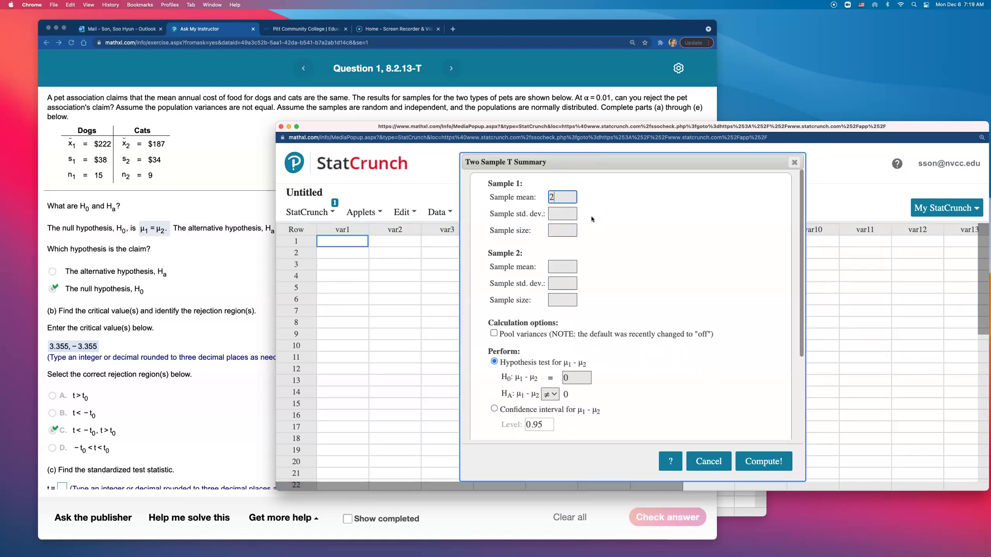
{"action": "key", "text": "Tab"}
{"action": "type", "text": "38"}
{"action": "key", "text": "Tab"}
{"action": "type", "text": "15"}
{"action": "key", "text": "Tab"}
{"action": "key", "text": "Tab"}
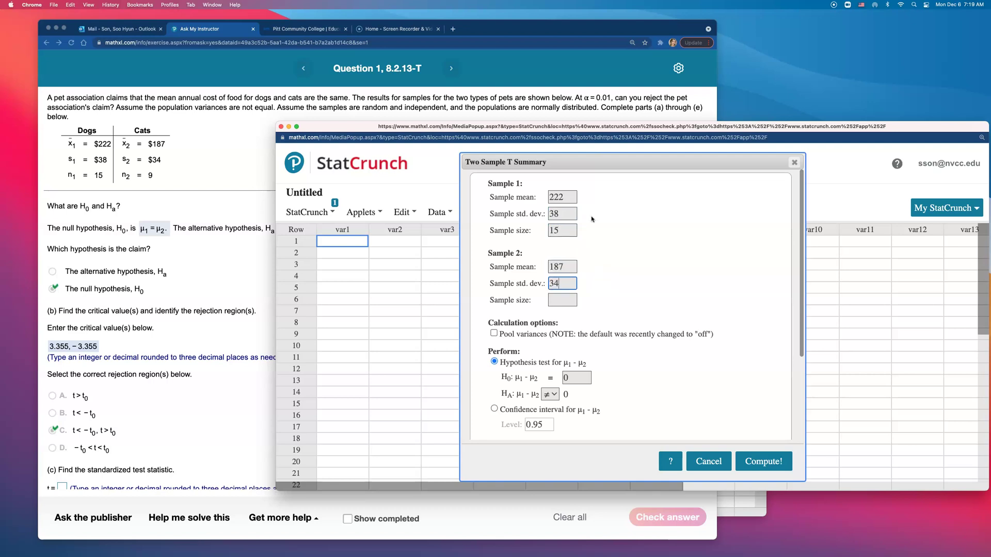
{"action": "key", "text": "Tab"}
Review the form, keeping variances unpooled and the test as μ1 − μ2 = 0 versus ≠ 0
{"action": "scroll", "coordinate": [506, 338], "scroll_direction": "down", "scroll_amount": 2}
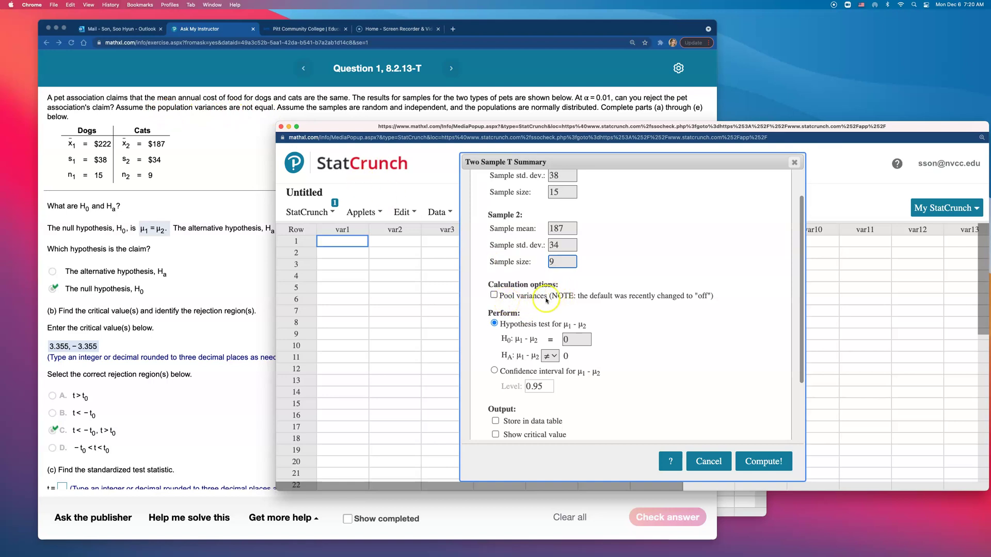
{"action": "double_click", "coordinate": [520, 298]}
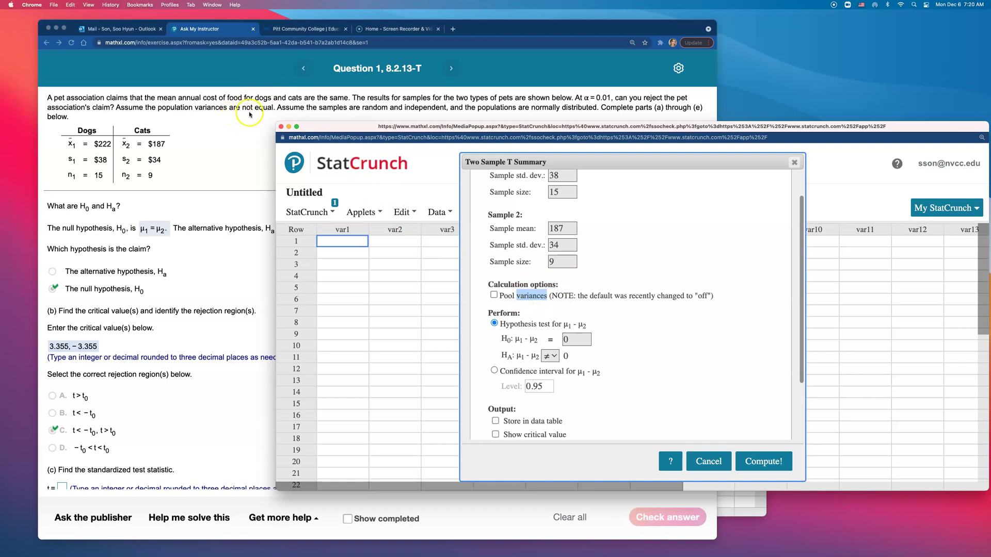
{"action": "scroll", "coordinate": [625, 302], "scroll_direction": "down", "scroll_amount": 2}
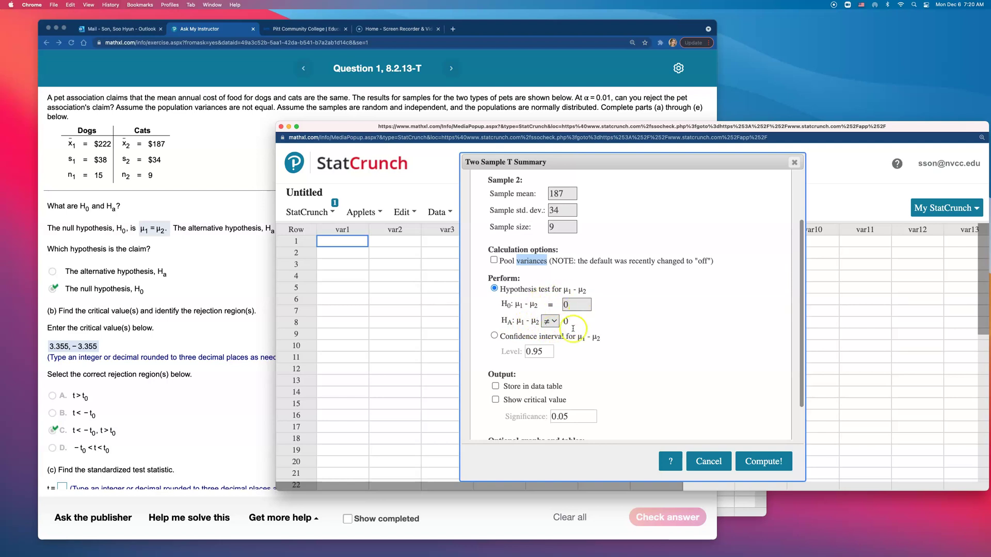
{"action": "scroll", "coordinate": [582, 268], "scroll_direction": "up", "scroll_amount": 1}
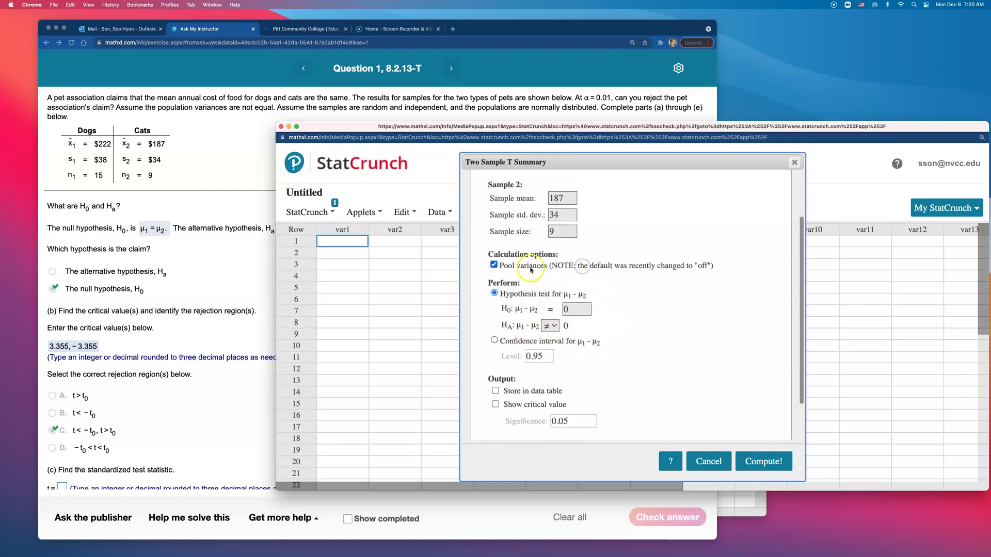
{"action": "left_click", "coordinate": [583, 315]}
{"action": "scroll", "coordinate": [579, 313], "scroll_direction": "up", "scroll_amount": 5}
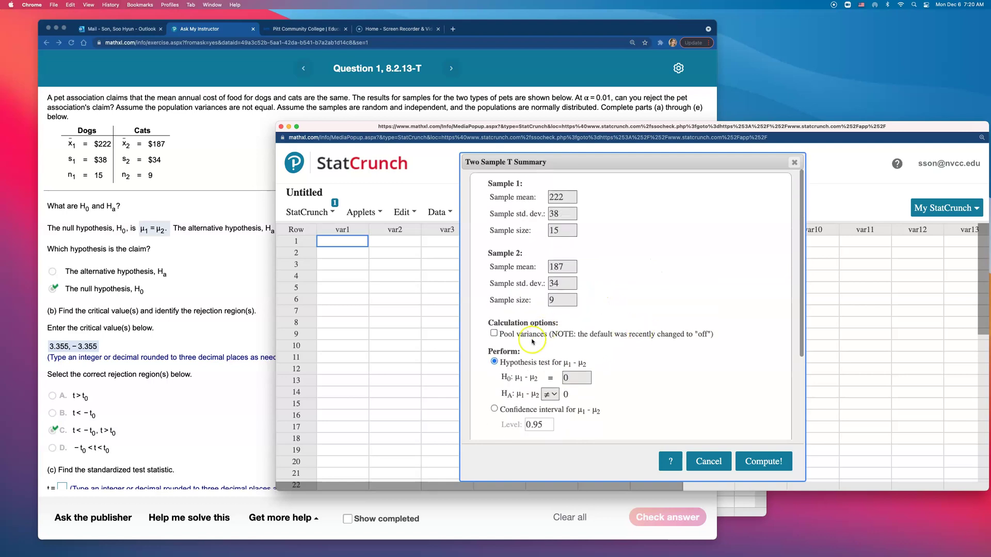
{"action": "scroll", "coordinate": [519, 341], "scroll_direction": "down", "scroll_amount": 1}
{"action": "scroll", "coordinate": [520, 341], "scroll_direction": "down", "scroll_amount": 5}
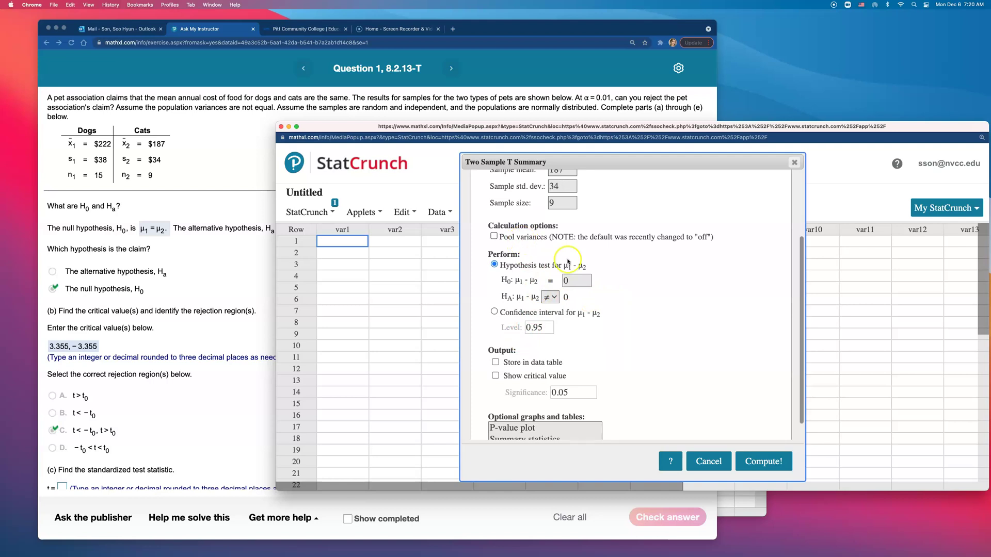
Compute the unpooled two-sample t test and select the resulting T-Stat 2.3348327
{"action": "left_click", "coordinate": [779, 465]}
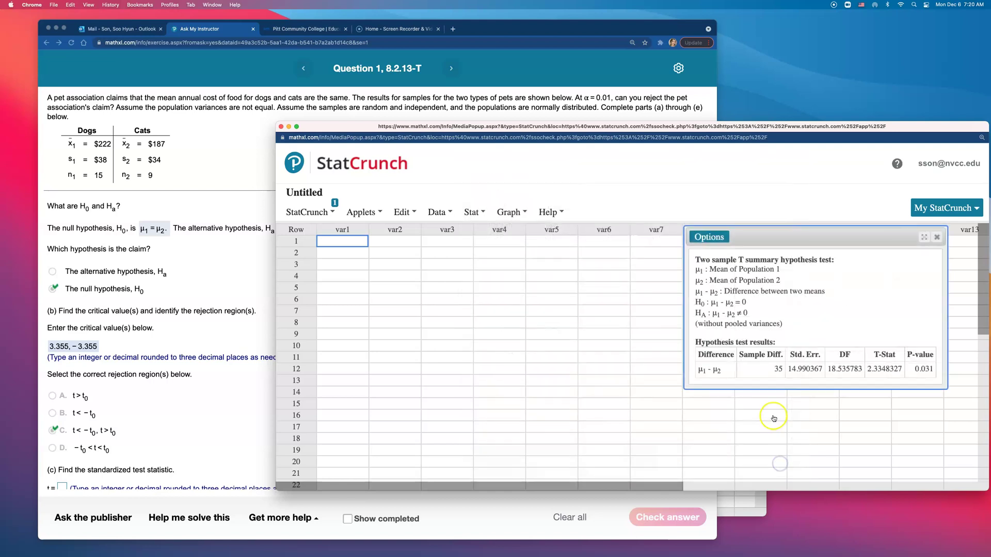
{"action": "left_click", "coordinate": [865, 373]}
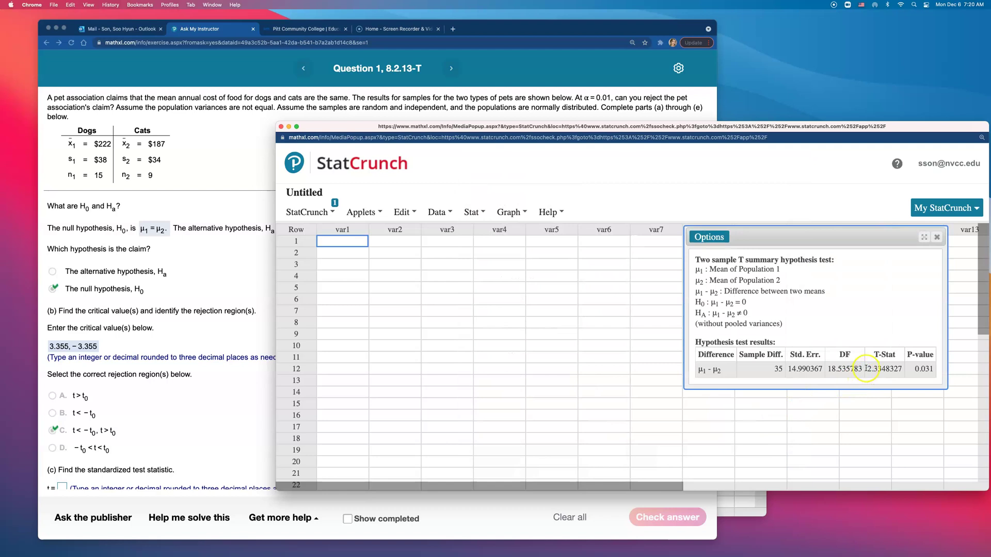
{"action": "left_click_drag", "start_coordinate": [865, 371], "coordinate": [886, 367]}
{"action": "scroll", "coordinate": [150, 436], "scroll_direction": "down", "scroll_amount": 1}
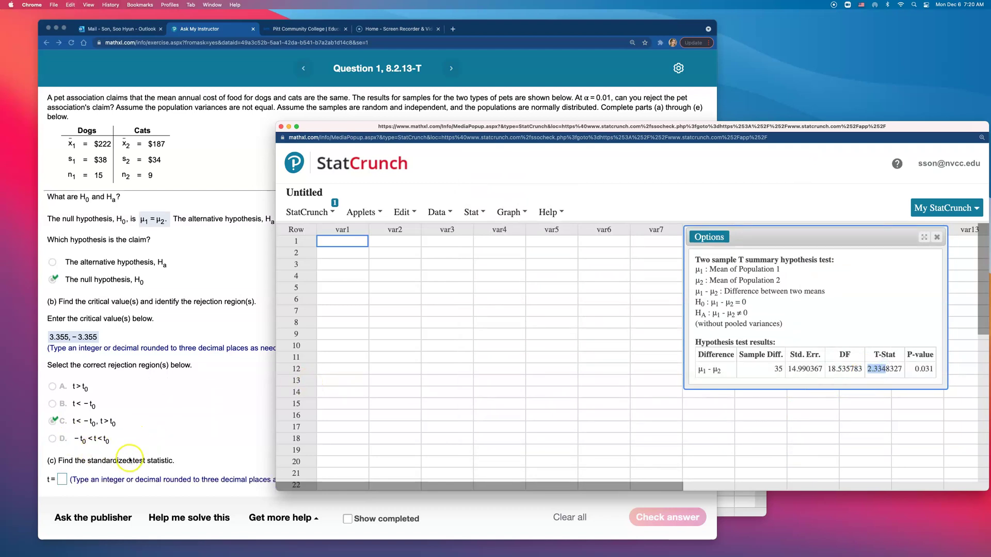
Enter t = 2.335 in the question and have it accepted as correct
{"action": "left_click", "coordinate": [62, 481]}
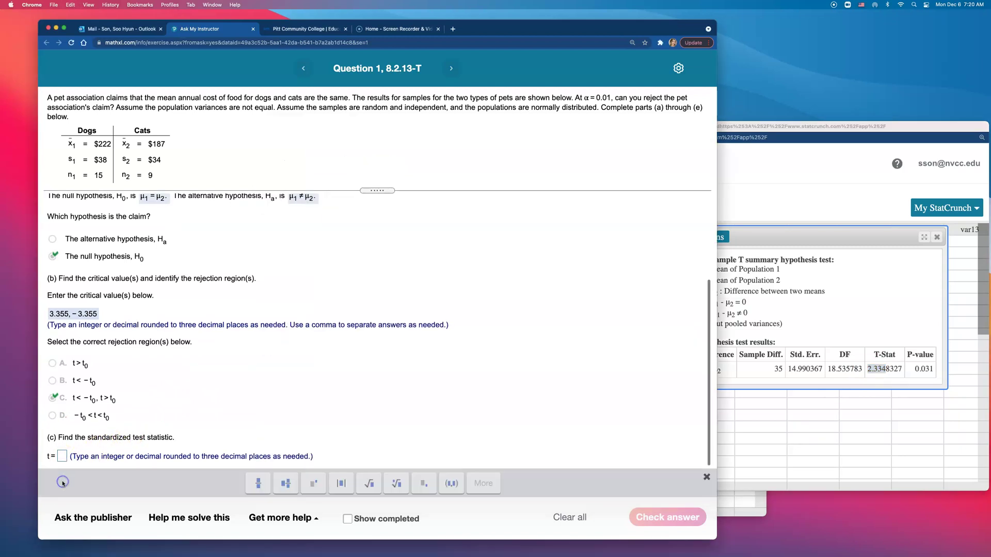
{"action": "left_click", "coordinate": [62, 457]}
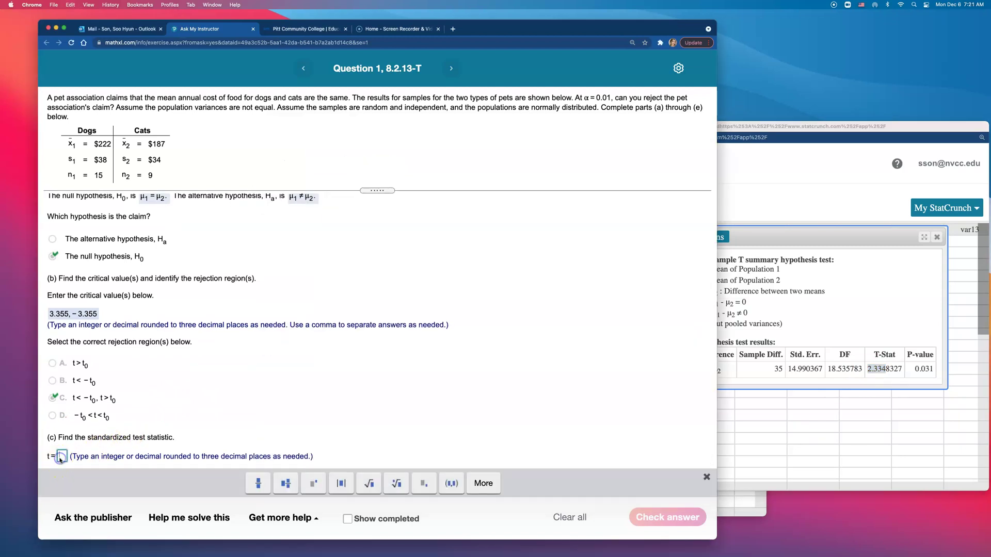
{"action": "type", "text": "2.335"}
{"action": "key", "text": "Return"}
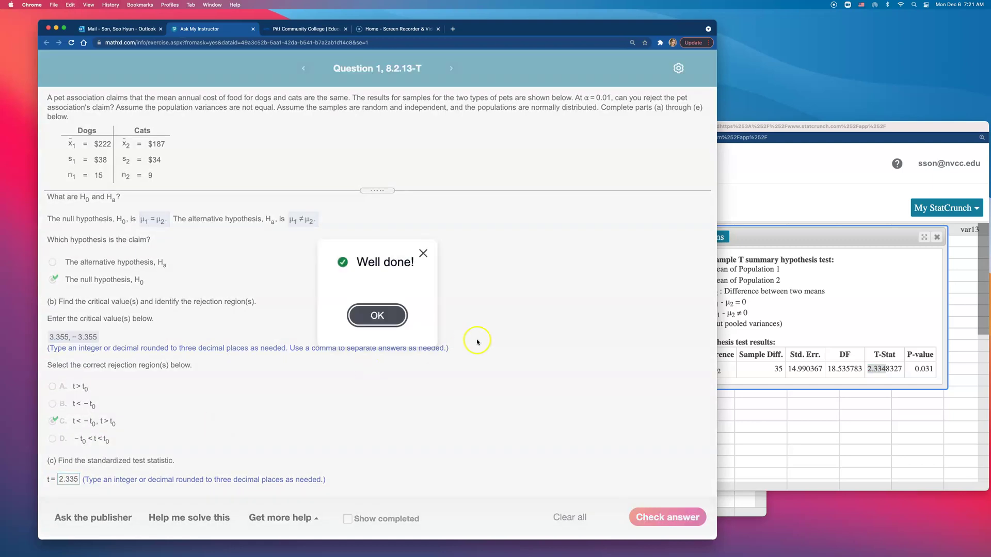
{"action": "left_click", "coordinate": [392, 321]}
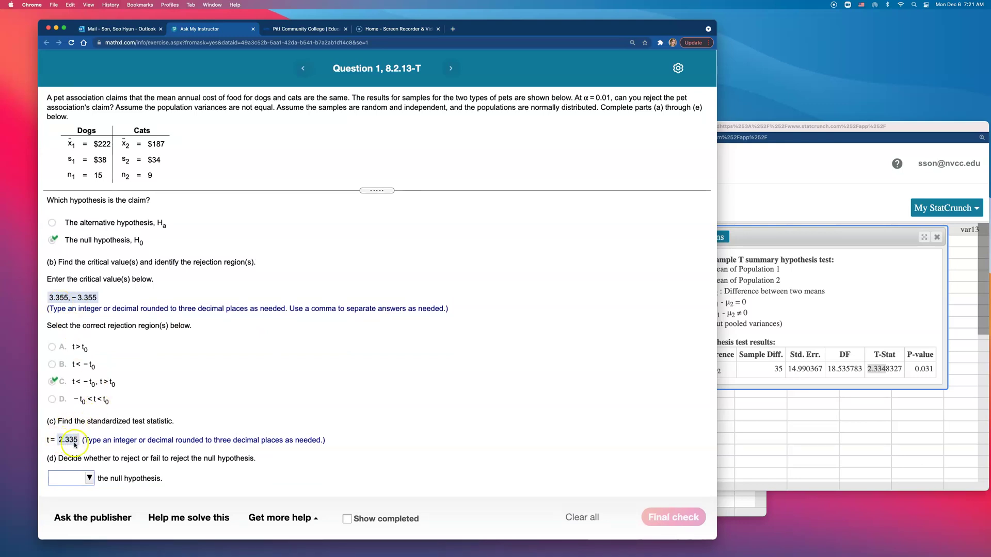
Review the critical values ±3.355 and close the MyStatLab Data Set window
{"action": "left_click", "coordinate": [63, 302]}
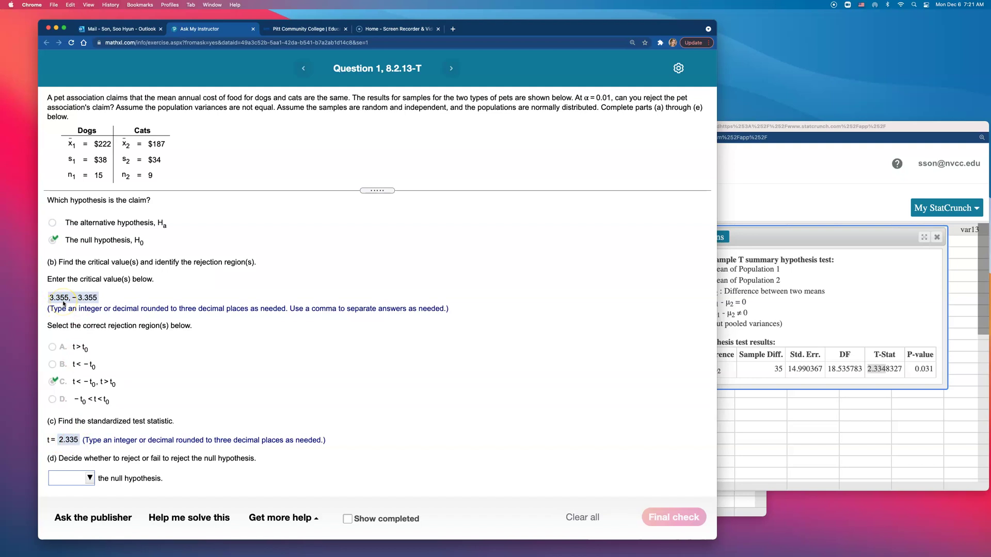
{"action": "left_click", "coordinate": [79, 304]}
{"action": "left_click", "coordinate": [748, 514]}
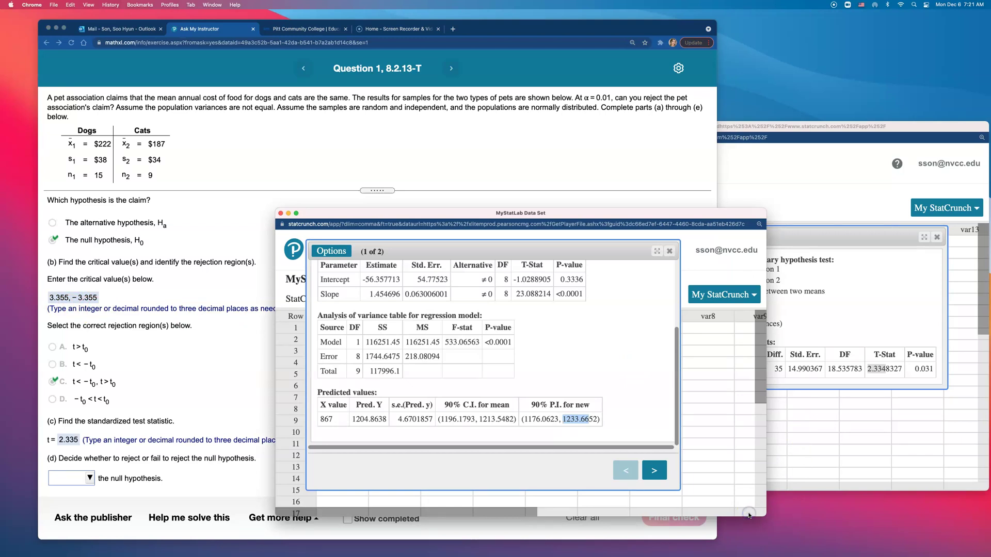
{"action": "left_click", "coordinate": [281, 213]}
Move the StatCrunch results window right and widen the browser so part (d) is visible
{"action": "left_click", "coordinate": [720, 219]}
{"action": "left_click_drag", "start_coordinate": [738, 144], "coordinate": [773, 147]}
{"action": "left_click_drag", "start_coordinate": [717, 115], "coordinate": [852, 221]}
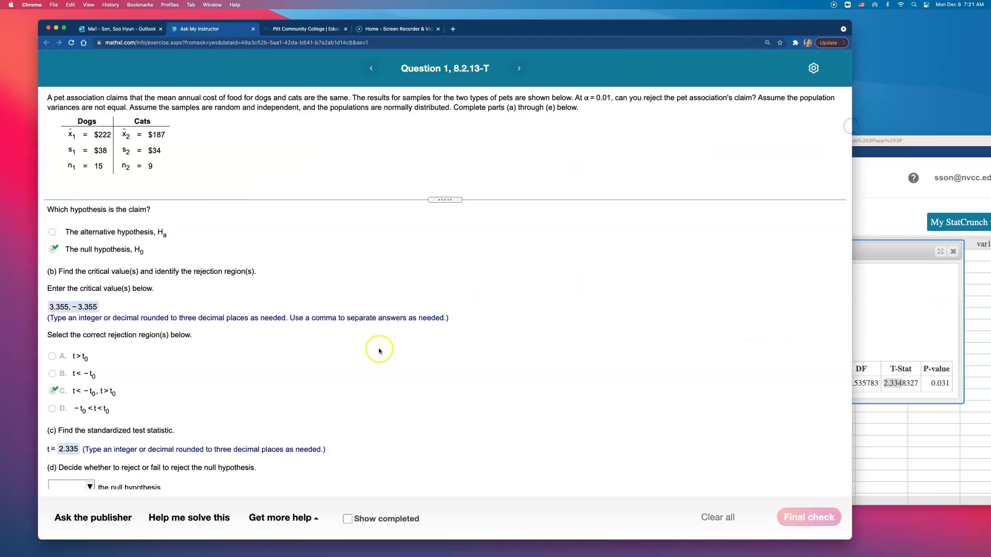
{"action": "scroll", "coordinate": [284, 389], "scroll_direction": "down", "scroll_amount": 1}
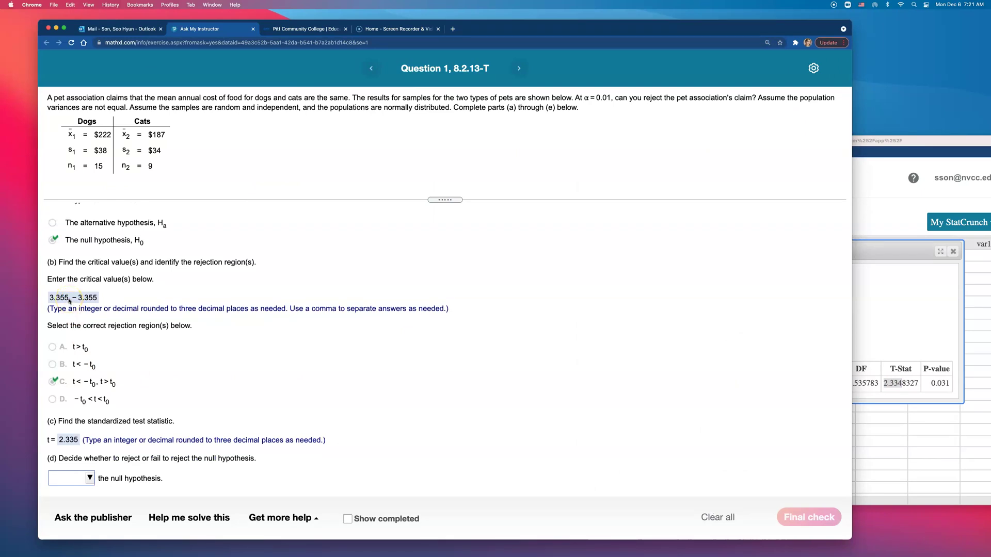
Answer part (d) with 'Fail to reject' the null hypothesis and check it
{"action": "left_click", "coordinate": [88, 477]}
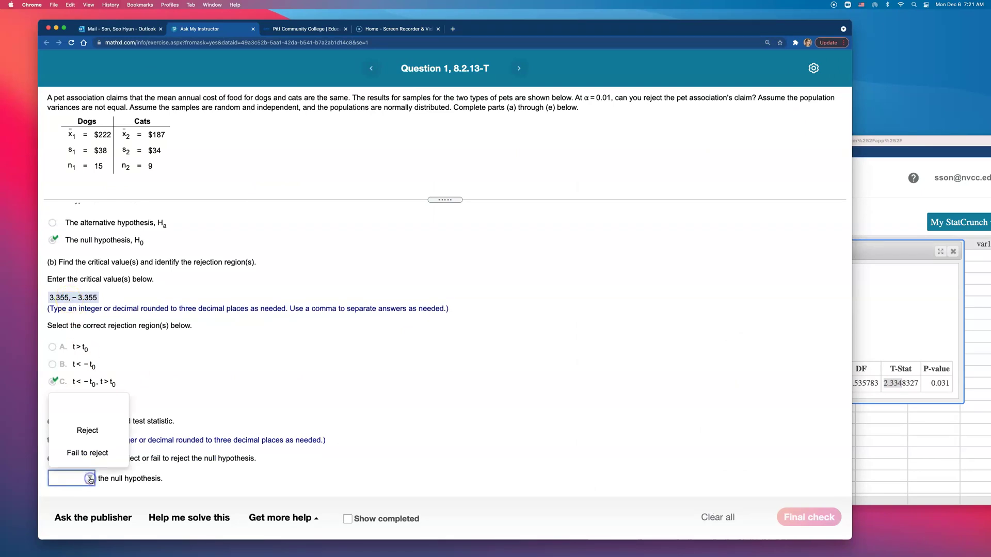
{"action": "left_click", "coordinate": [92, 452]}
{"action": "left_click", "coordinate": [809, 517]}
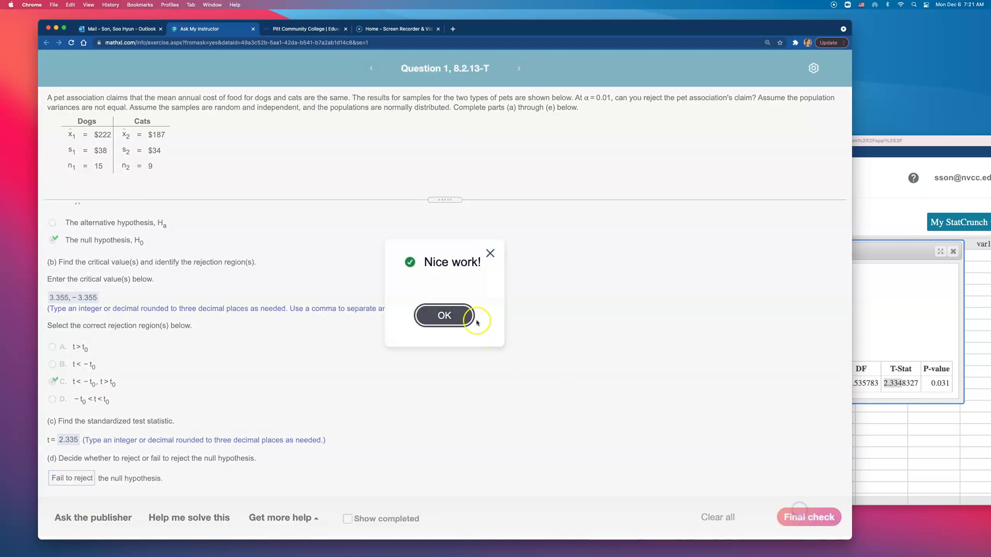
{"action": "left_click", "coordinate": [463, 320]}
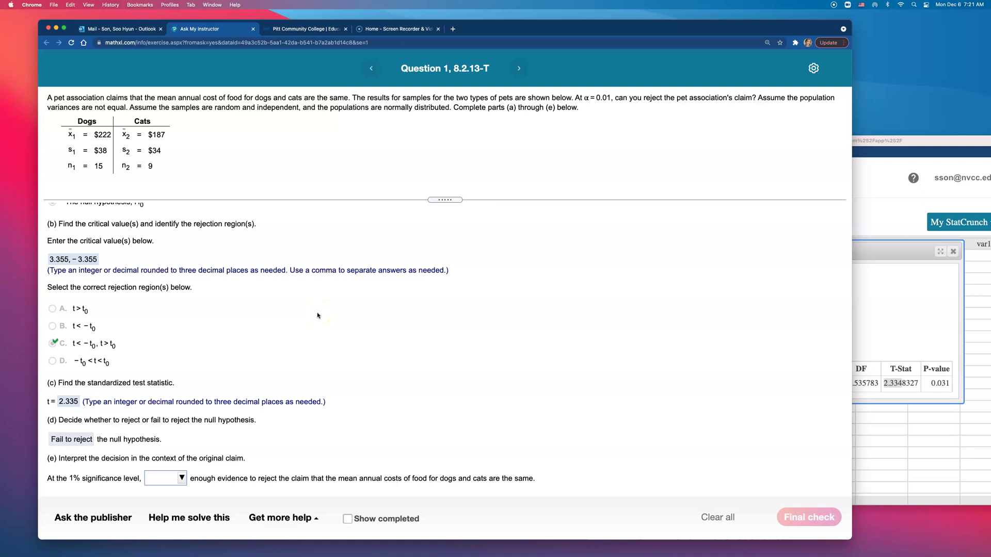
{"action": "left_click", "coordinate": [315, 325]}
Answer part (e) 'there is not' enough evidence, submit for final check, and return to the Outlook email
{"action": "left_click", "coordinate": [187, 476]}
{"action": "left_click", "coordinate": [177, 479]}
{"action": "left_click", "coordinate": [181, 430]}
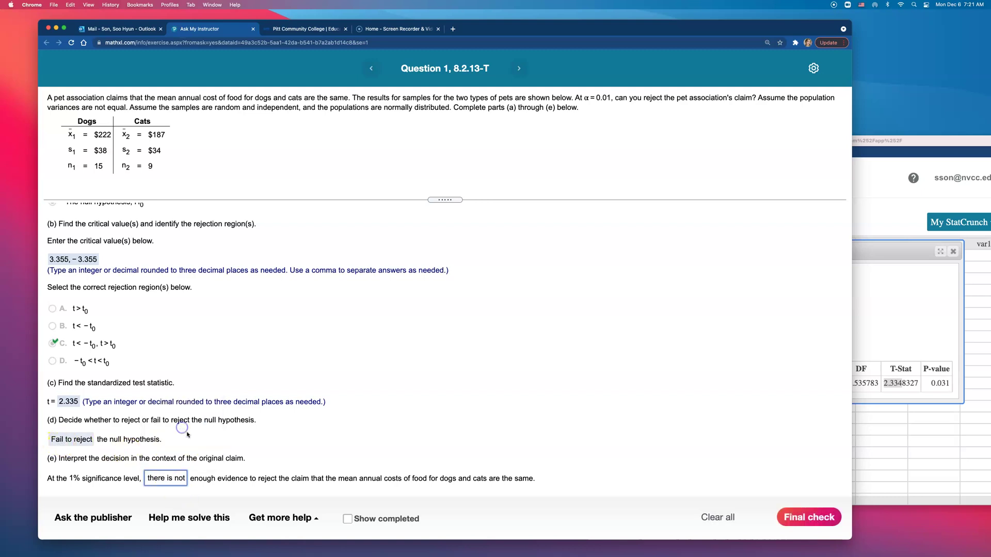
{"action": "left_click", "coordinate": [273, 479]}
{"action": "left_click", "coordinate": [329, 485]}
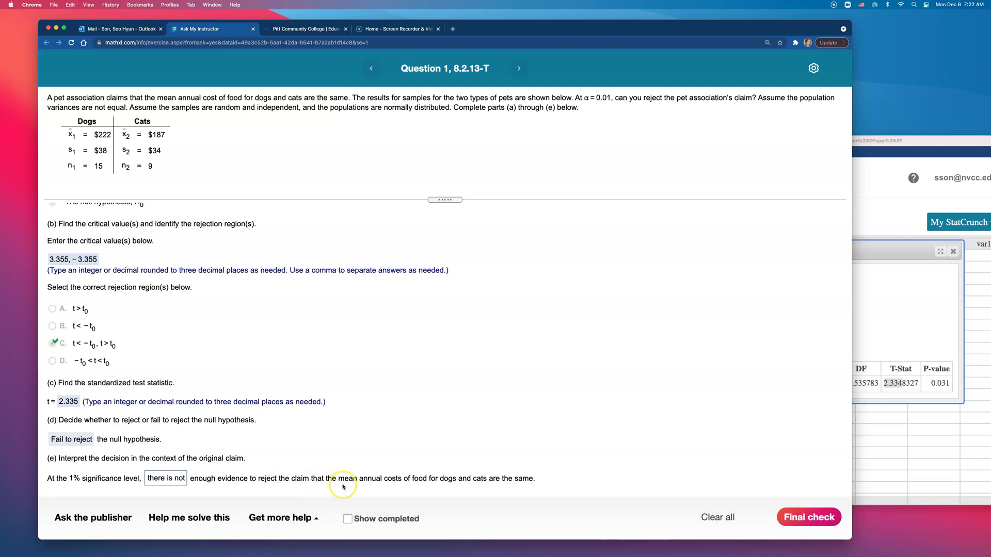
{"action": "left_click", "coordinate": [808, 517]}
{"action": "left_click", "coordinate": [456, 321]}
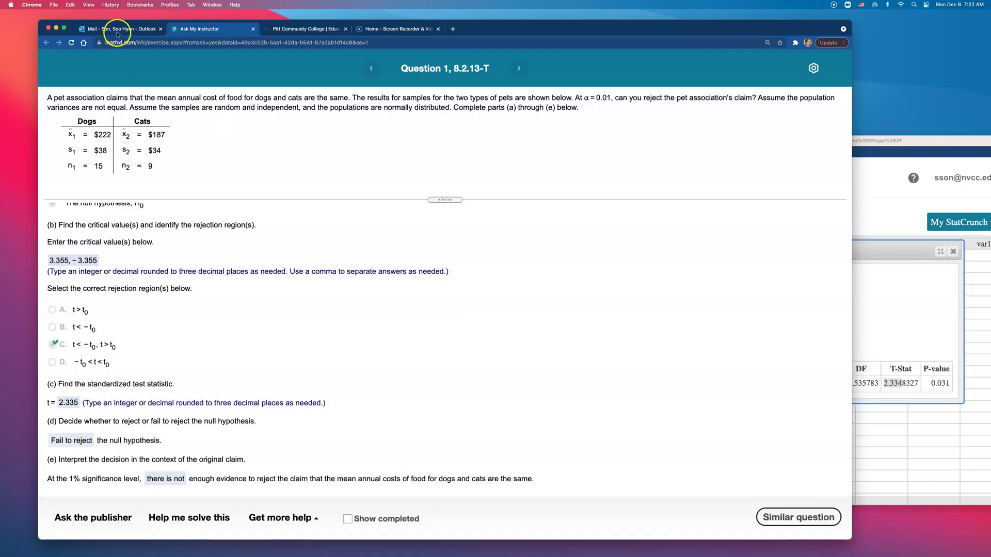
{"action": "left_click", "coordinate": [116, 30]}
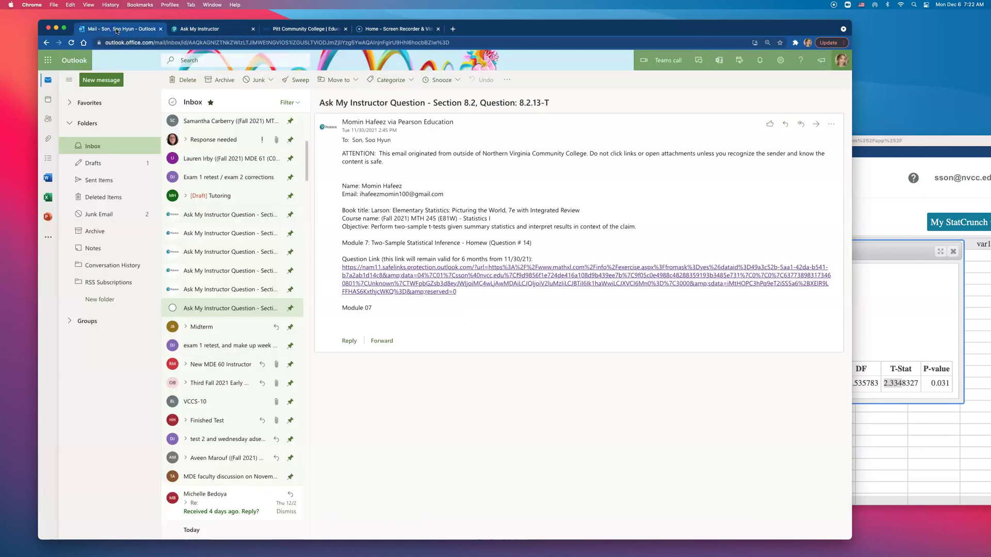
{"action": "left_click", "coordinate": [17, 549]}
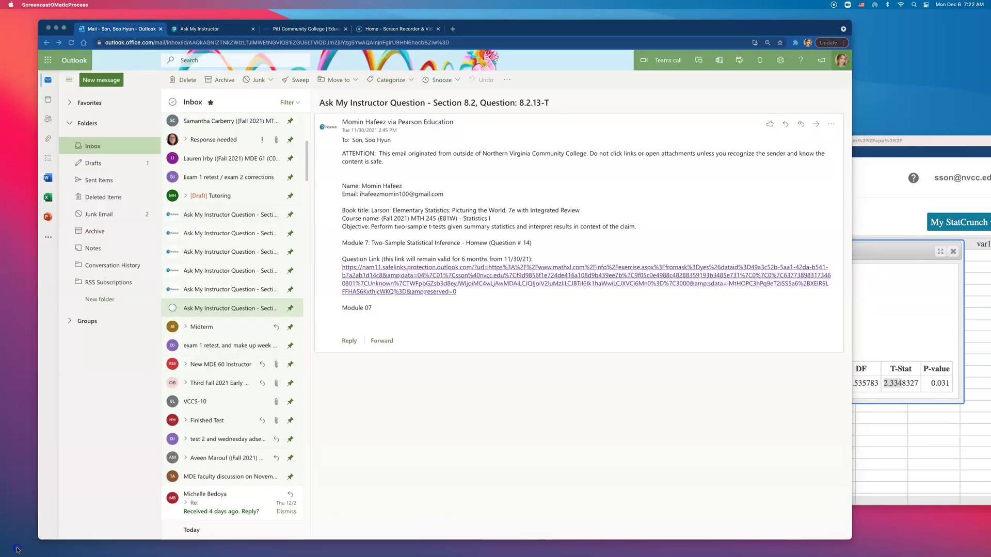